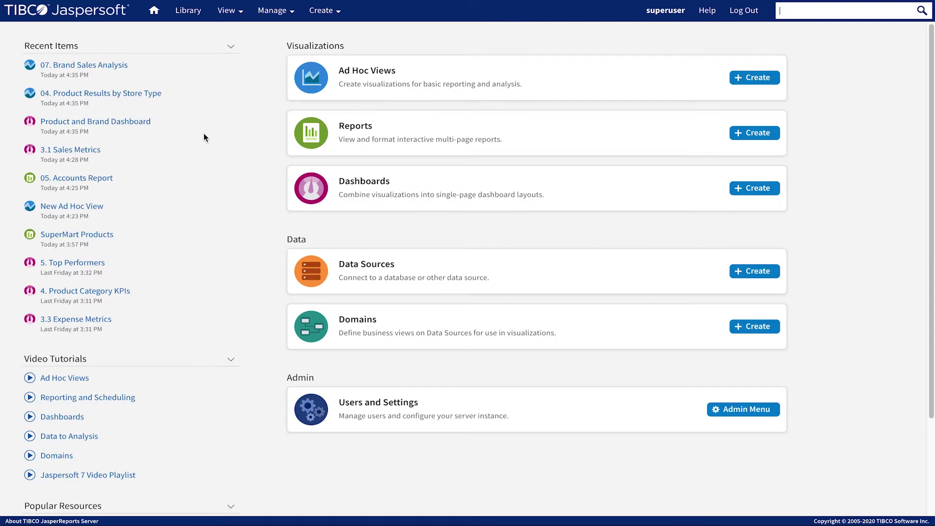
# Go to the Library page from the top navigation bar.
pyautogui.click(197, 12)
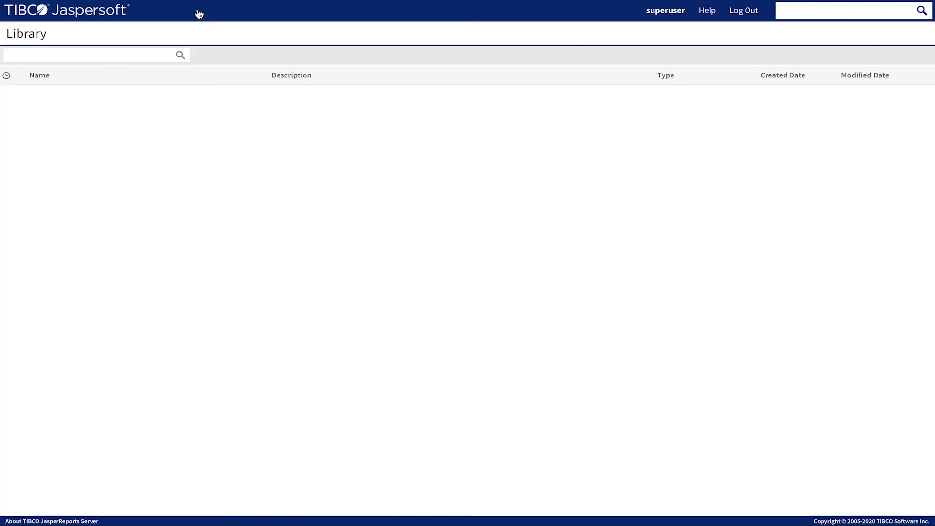
# Browse the repository folders, then list the repository's dashboards.
pyautogui.moveTo(229, 10)
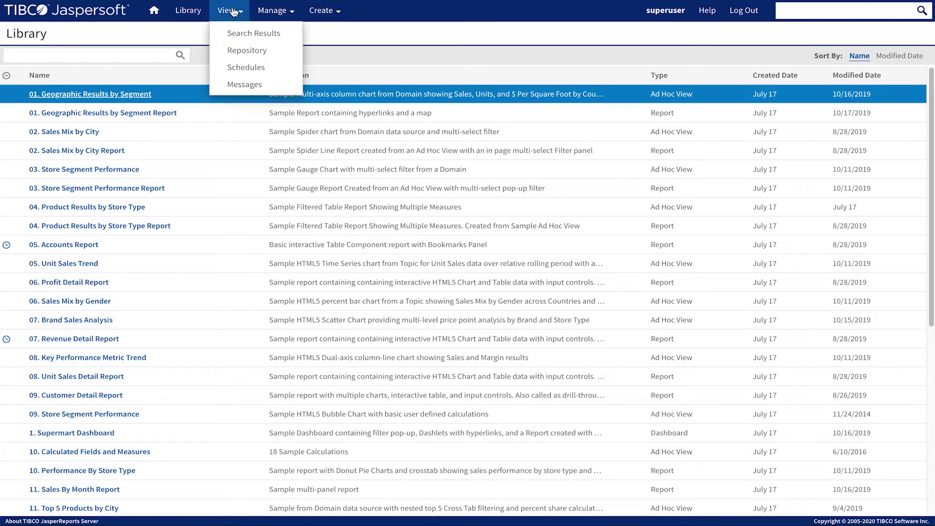
pyautogui.click(248, 50)
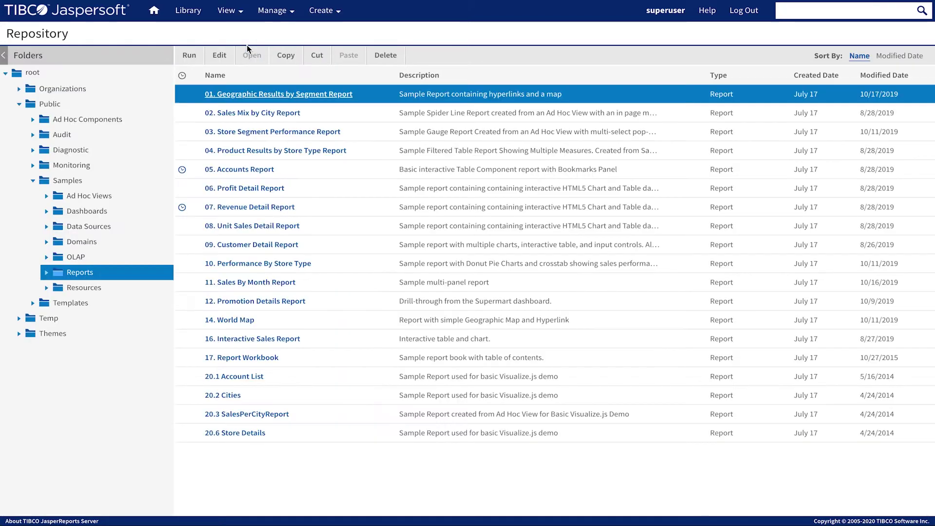
pyautogui.moveTo(228, 10)
pyautogui.click(241, 33)
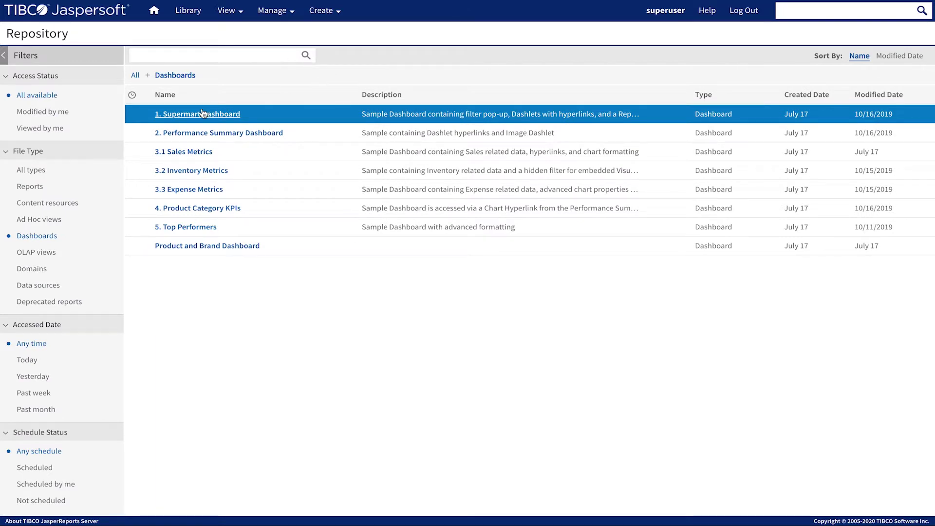
# Collapse the File Type filters, toggle the Access Status filters, then show the Schedules list.
pyautogui.click(15, 152)
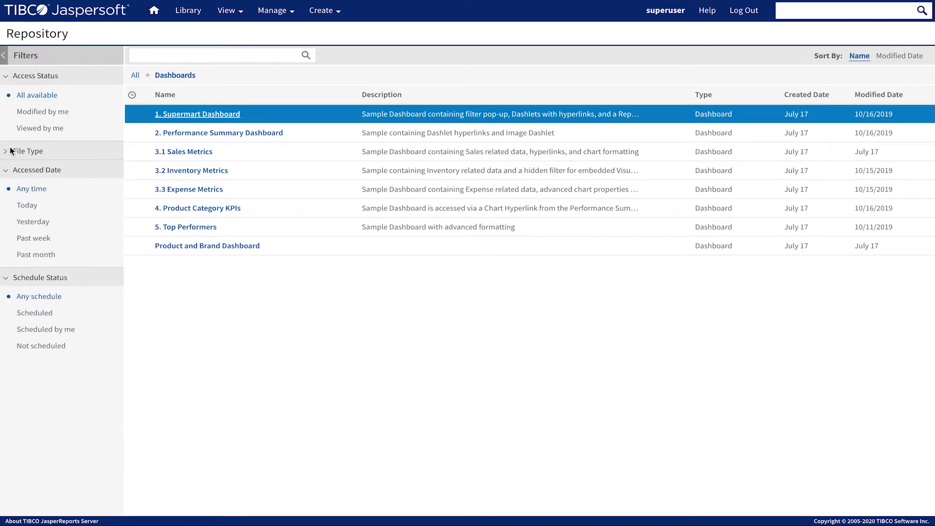
pyautogui.click(7, 76)
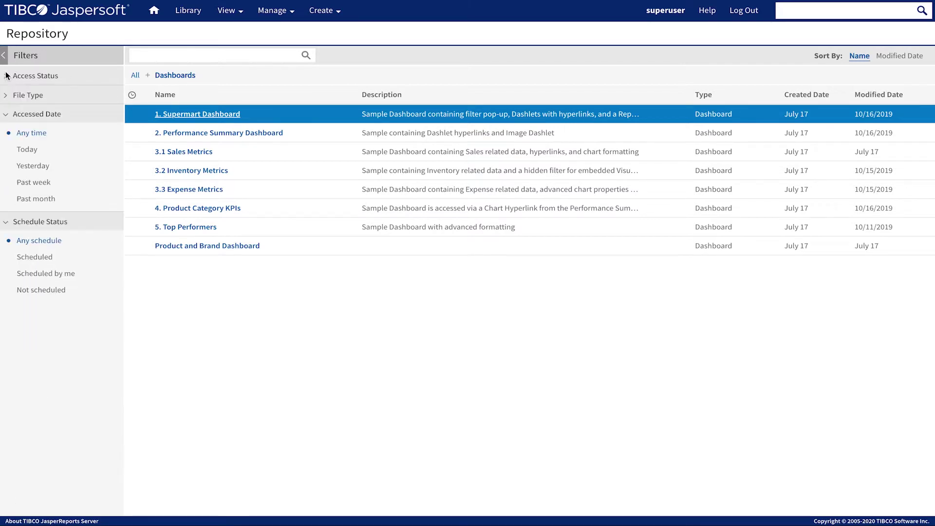
pyautogui.click(6, 75)
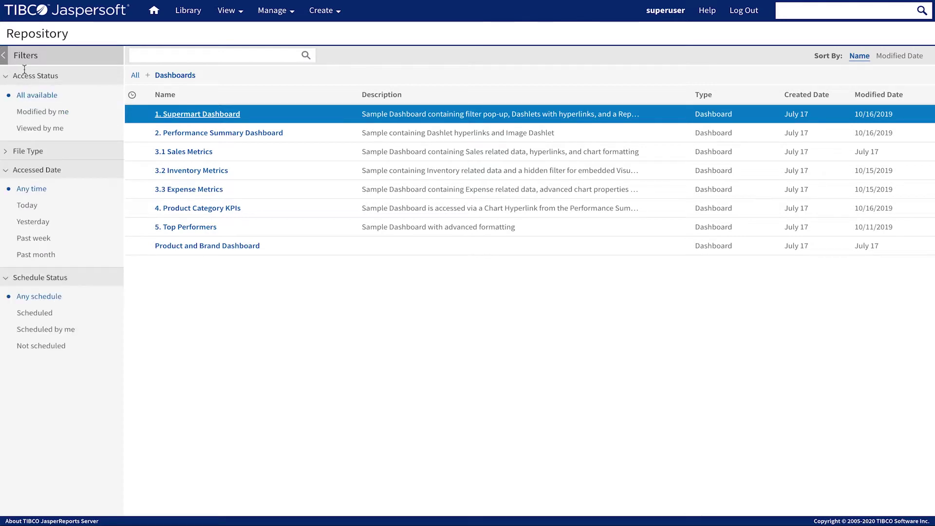
pyautogui.click(227, 11)
pyautogui.click(235, 63)
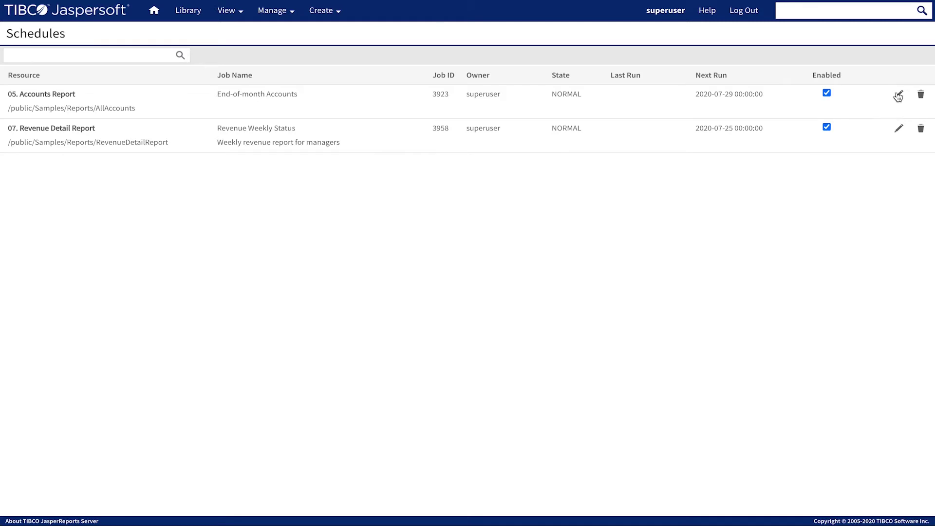
# Review the End-of-month Accounts schedule, then the Organizations page.
pyautogui.click(898, 95)
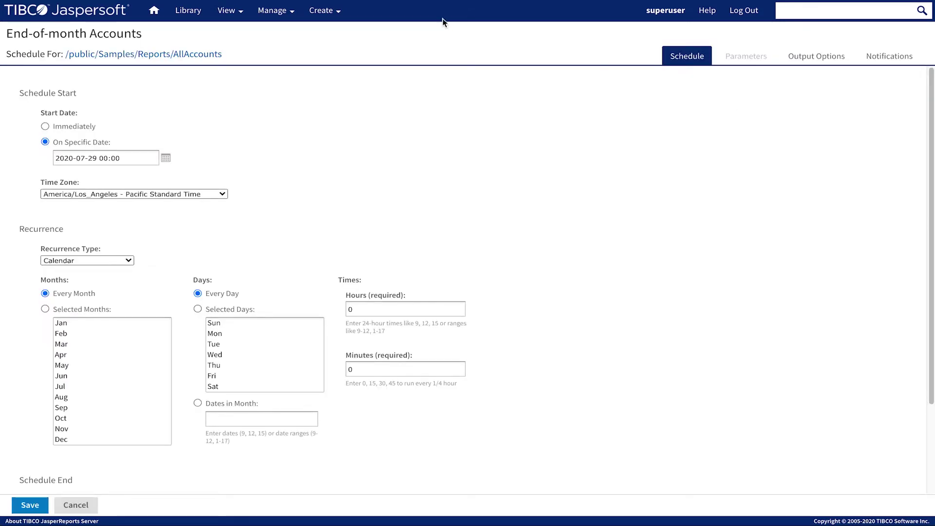
pyautogui.moveTo(273, 11)
pyautogui.click(276, 35)
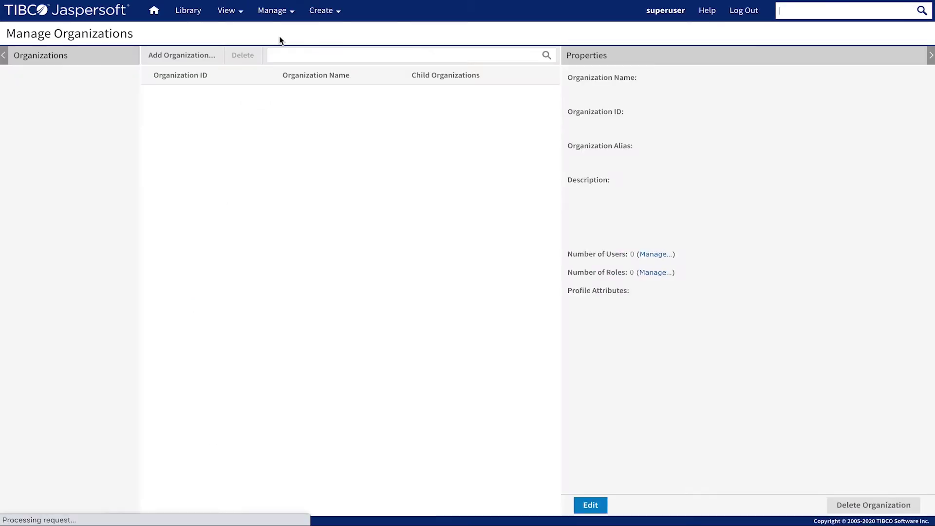
# Review the Users and Roles pages, then start a new Ad Hoc View on SuperMart Products.
pyautogui.moveTo(276, 11)
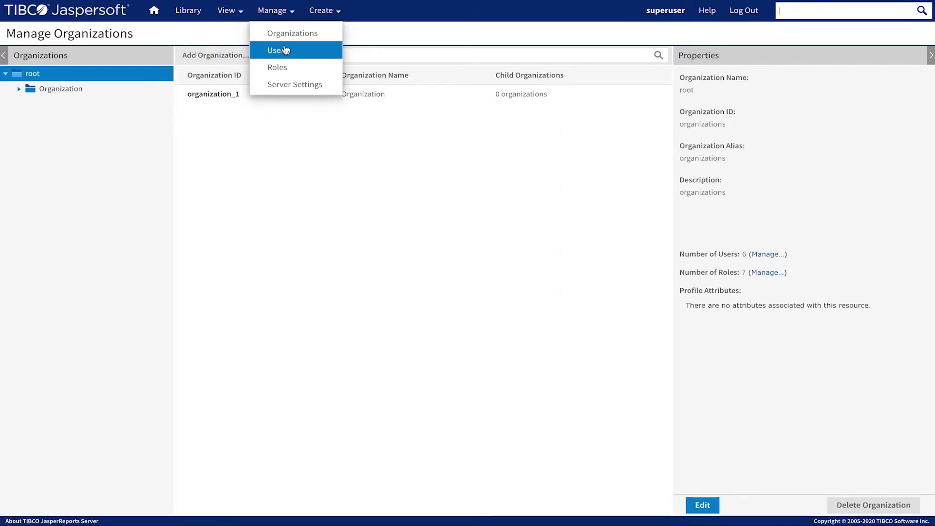
pyautogui.click(285, 50)
pyautogui.moveTo(281, 19)
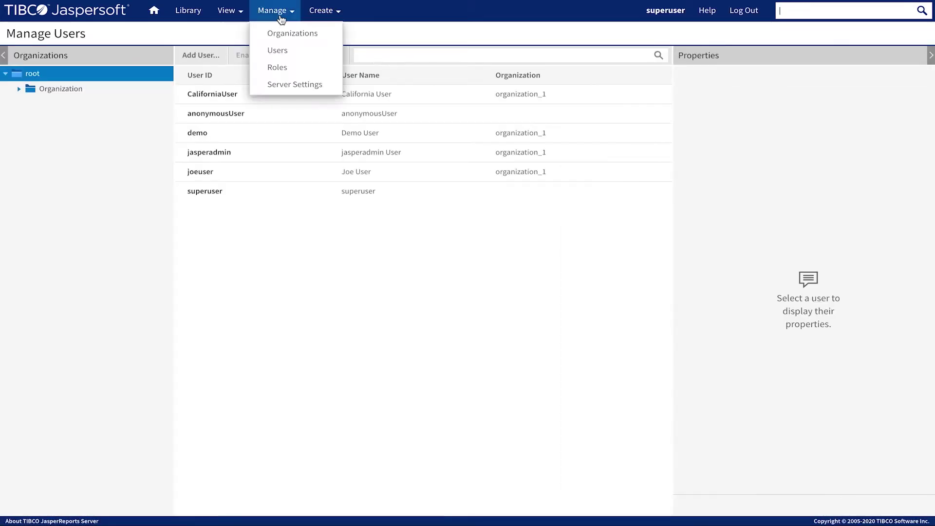
pyautogui.click(278, 67)
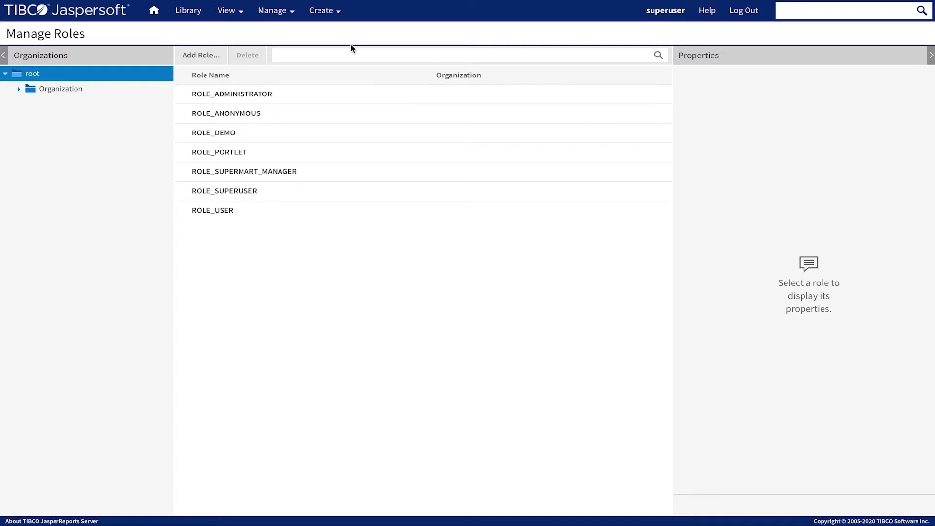
pyautogui.click(778, 10)
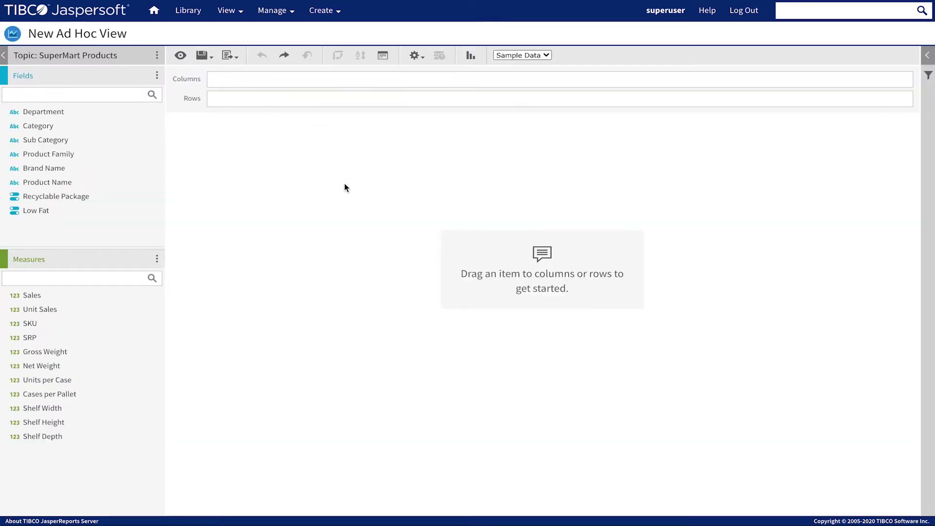
# Add Sales and Unit Sales columns, Department and Category rows, then undo all changes.
pyautogui.moveTo(38, 298); pyautogui.dragTo(350, 174)
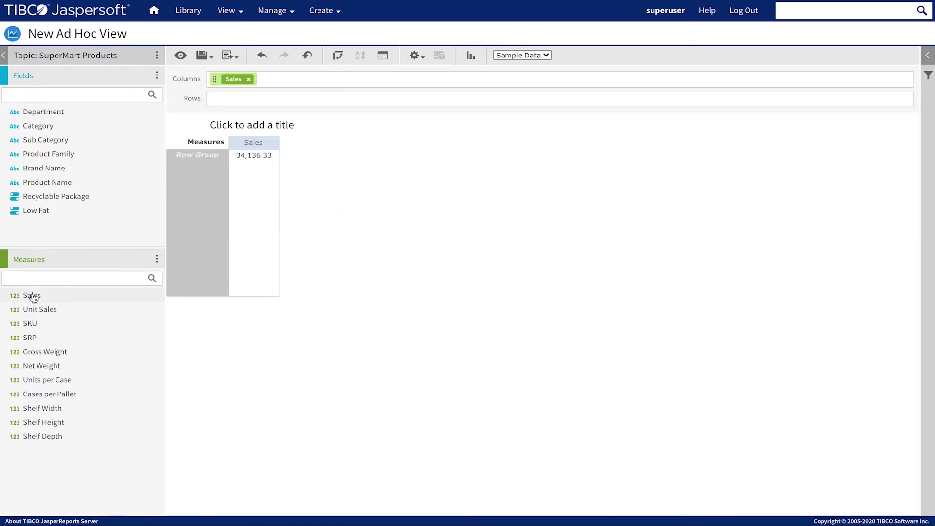
pyautogui.moveTo(31, 295); pyautogui.dragTo(261, 218)
pyautogui.moveTo(42, 309); pyautogui.dragTo(273, 220)
pyautogui.moveTo(45, 114); pyautogui.dragTo(258, 220)
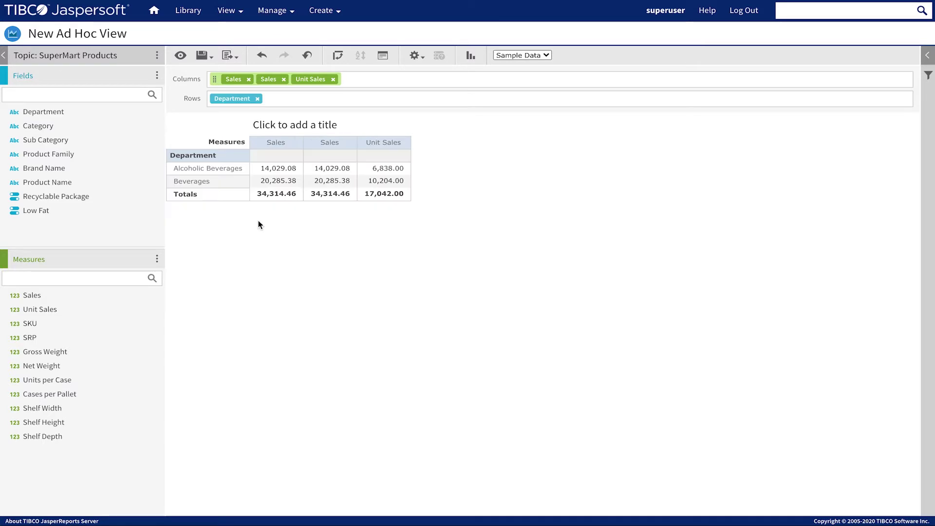
pyautogui.moveTo(35, 129); pyautogui.dragTo(315, 184)
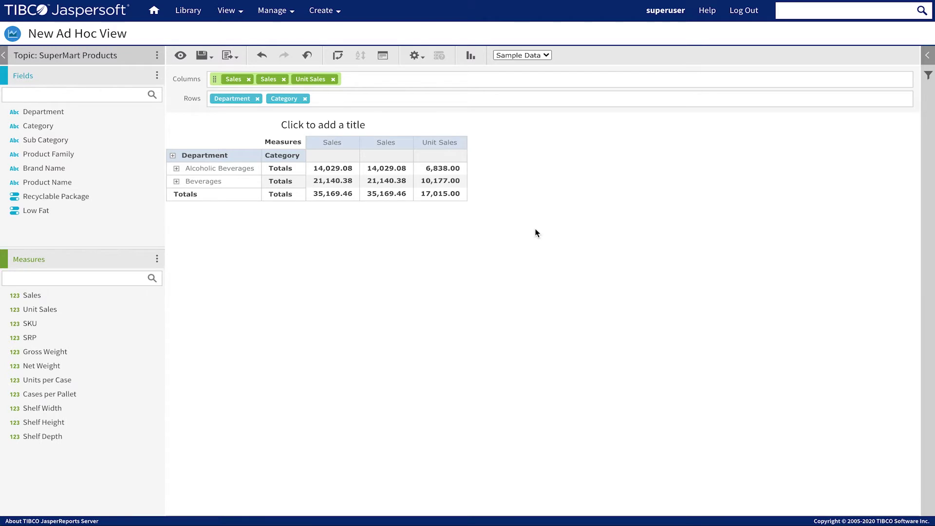
pyautogui.click(308, 56)
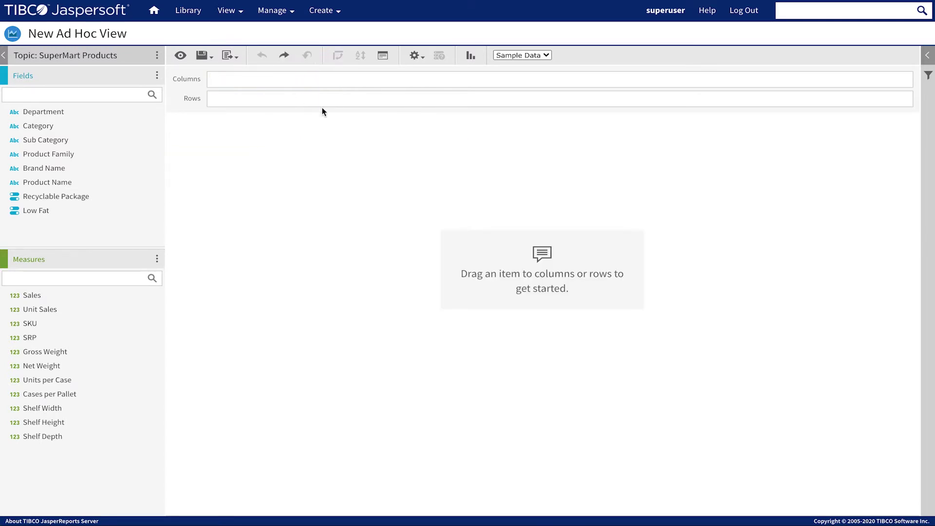
# Switch the empty ad hoc view's visualization type to Column chart.
pyautogui.click(471, 59)
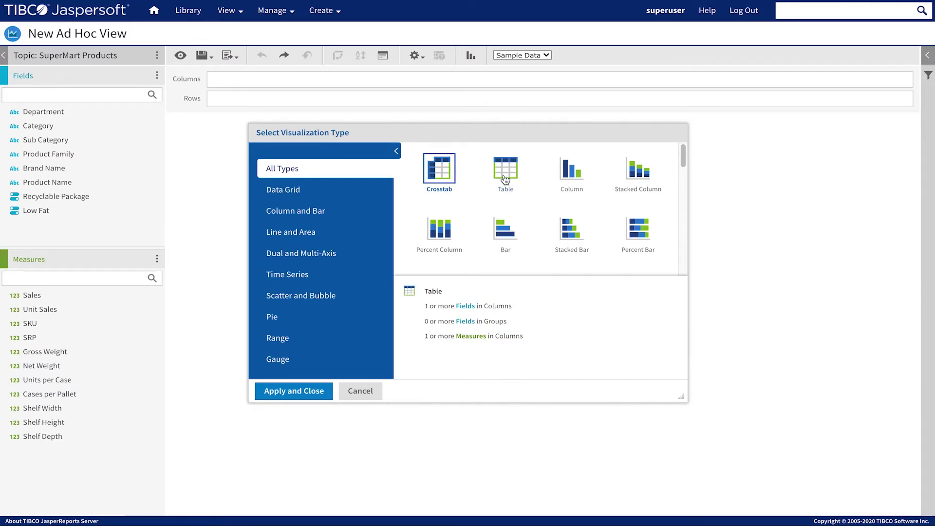
pyautogui.click(572, 174)
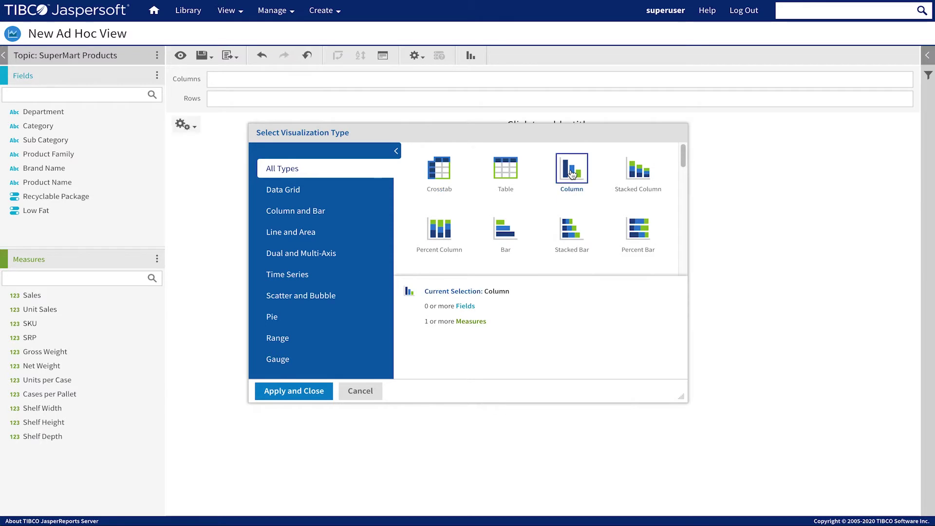
pyautogui.click(323, 395)
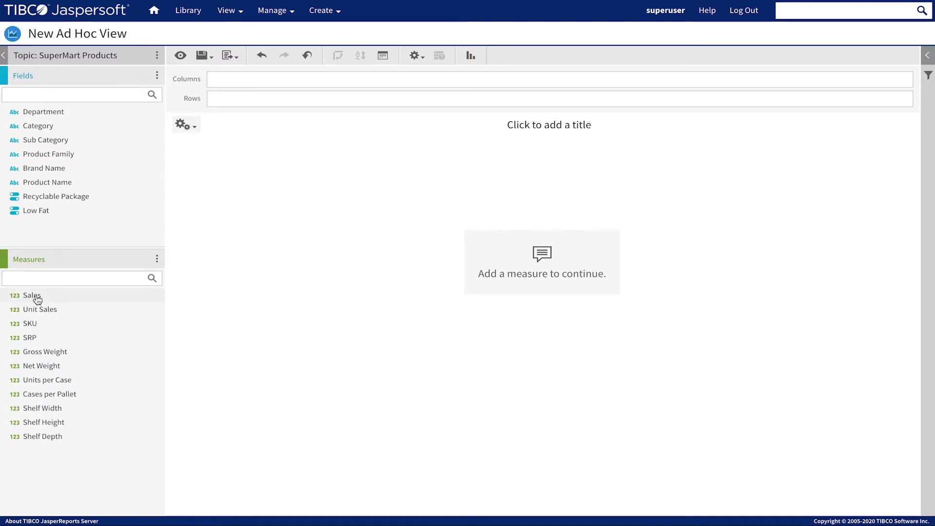
# Chart Sales by Department, then move the Data Level slider to Total and back to Department.
pyautogui.moveTo(36, 296); pyautogui.dragTo(303, 97)
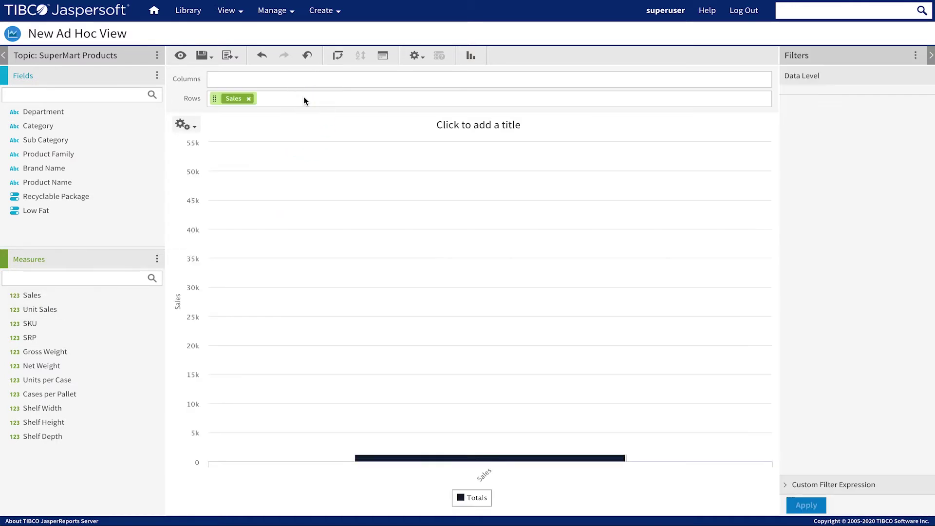
pyautogui.moveTo(44, 116); pyautogui.dragTo(331, 176)
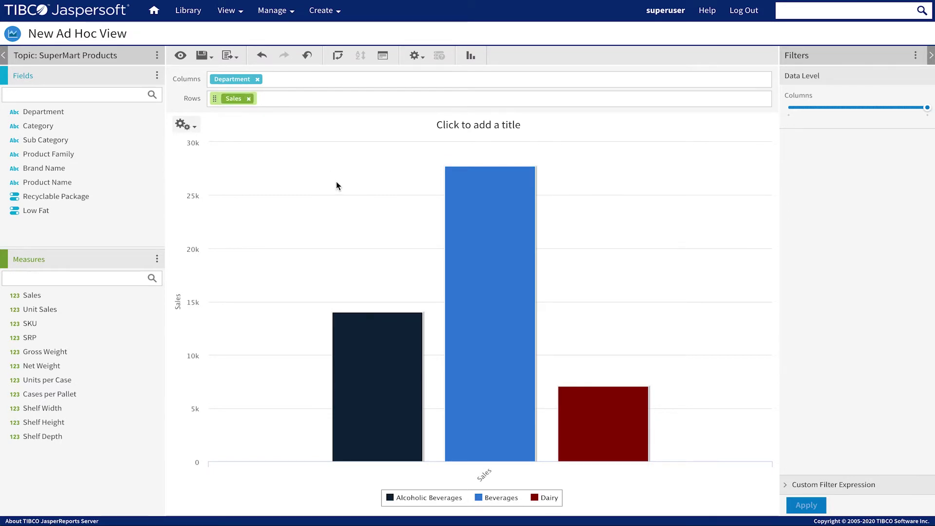
pyautogui.click(789, 110)
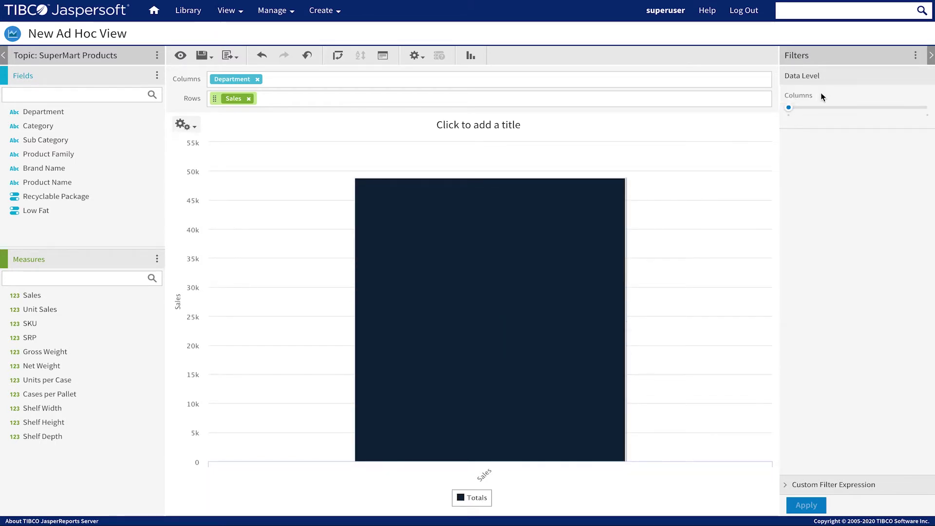
pyautogui.click(927, 118)
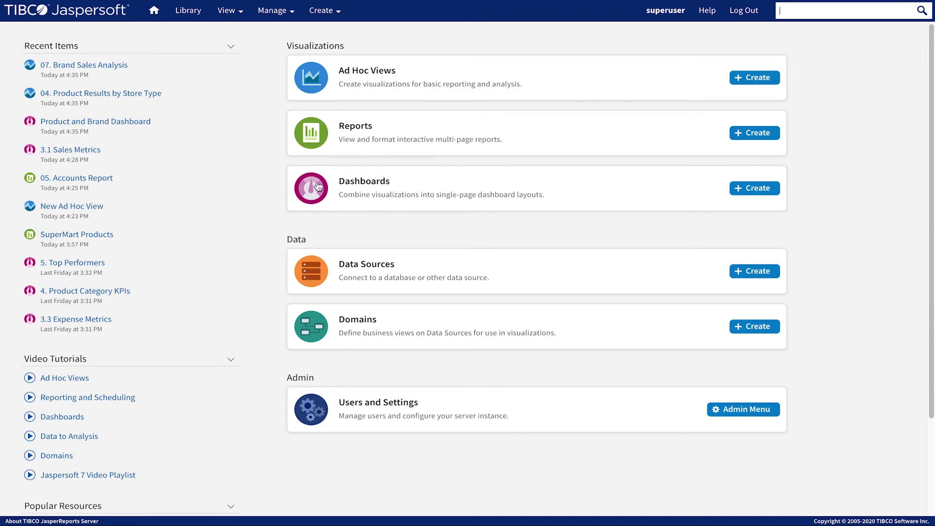
# List the repository dashboards, open 3.1 Sales Metrics, then go back to the list.
pyautogui.click(317, 186)
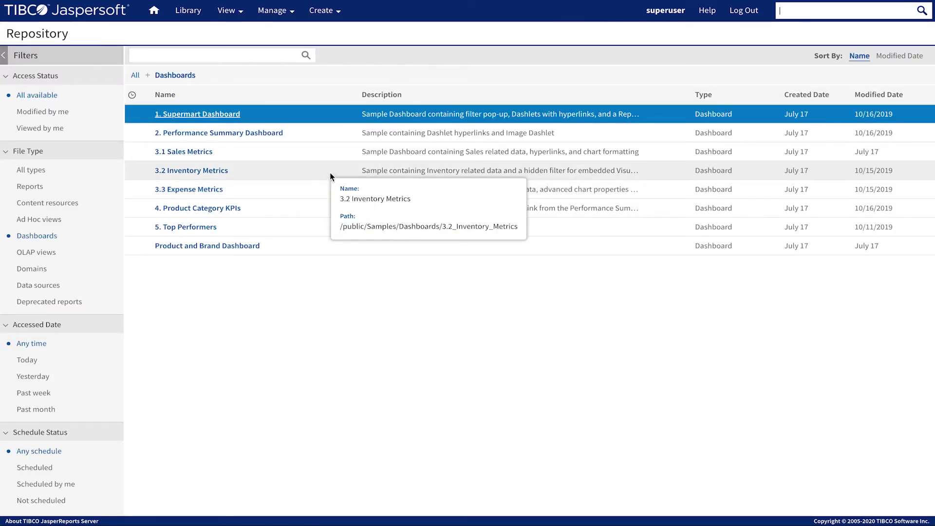
pyautogui.click(206, 154)
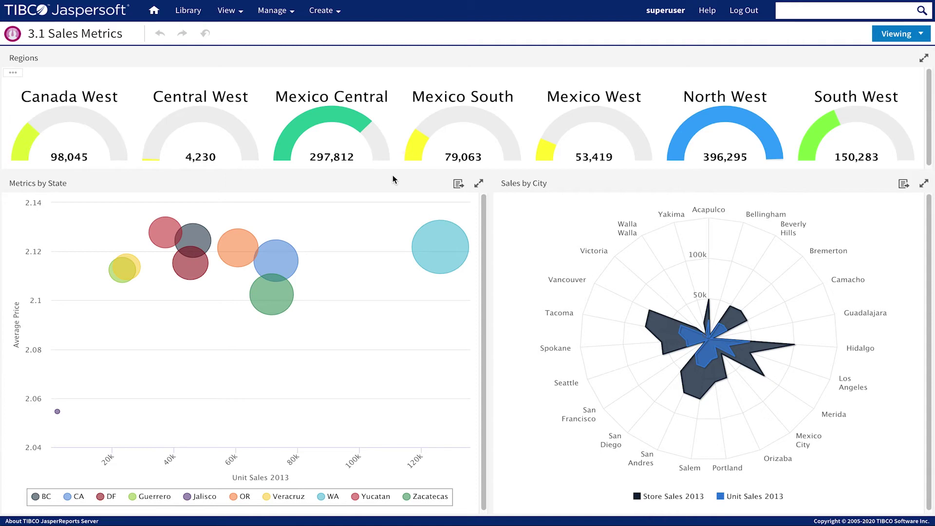
pyautogui.hotkey('alt', 'Left')
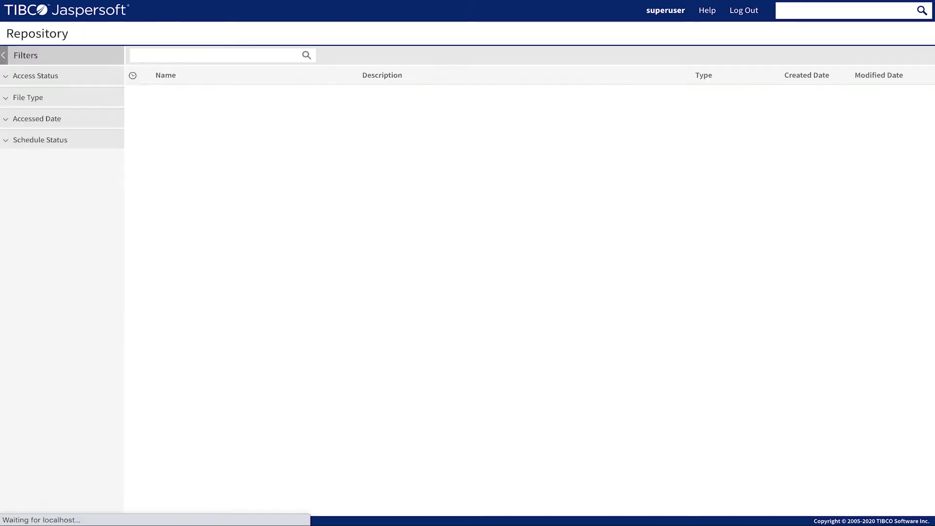
# Run the 3.1 Sales Metrics dashboard in a new tab from its context menu.
pyautogui.rightClick(240, 156)
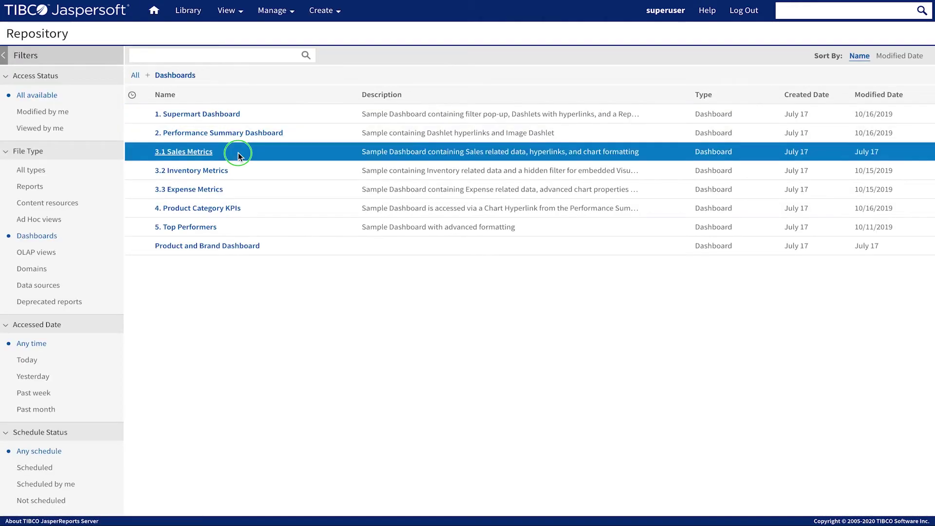
pyautogui.click(238, 154)
pyautogui.rightClick(239, 151)
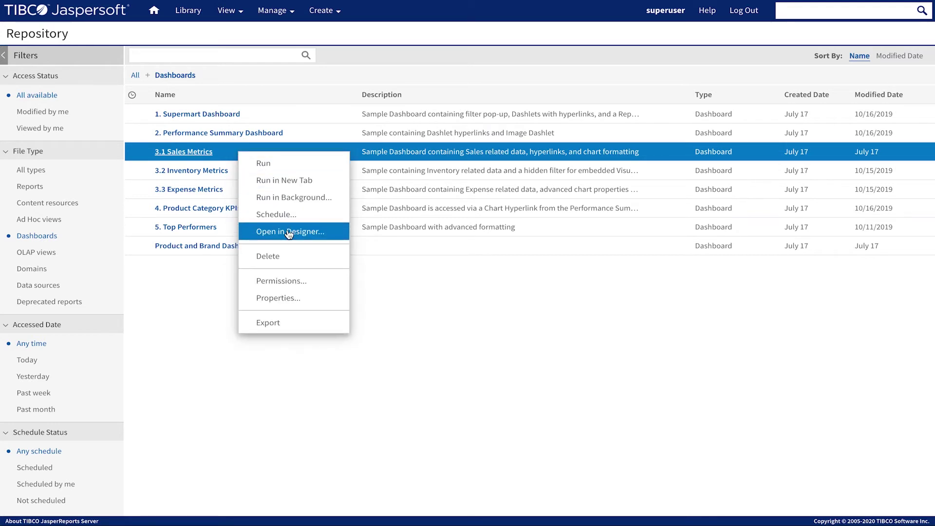
pyautogui.click(284, 180)
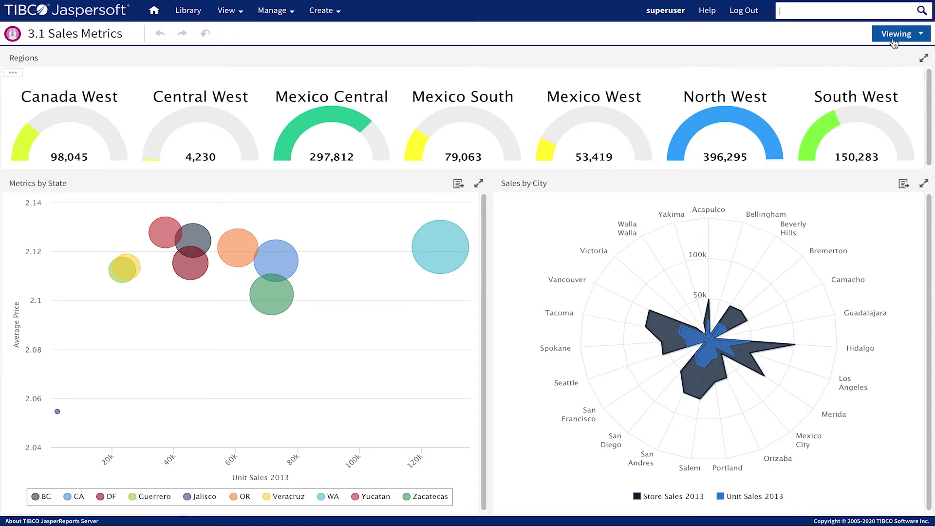
pyautogui.click(894, 39)
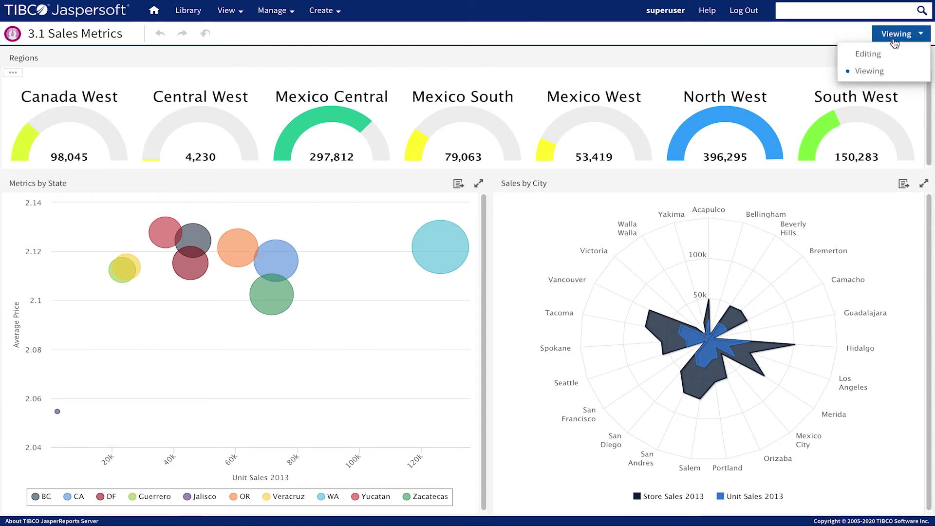
# In edit mode, enable Show Visualization Selector on the Sales by City dashlet, then return to viewing.
pyautogui.click(881, 51)
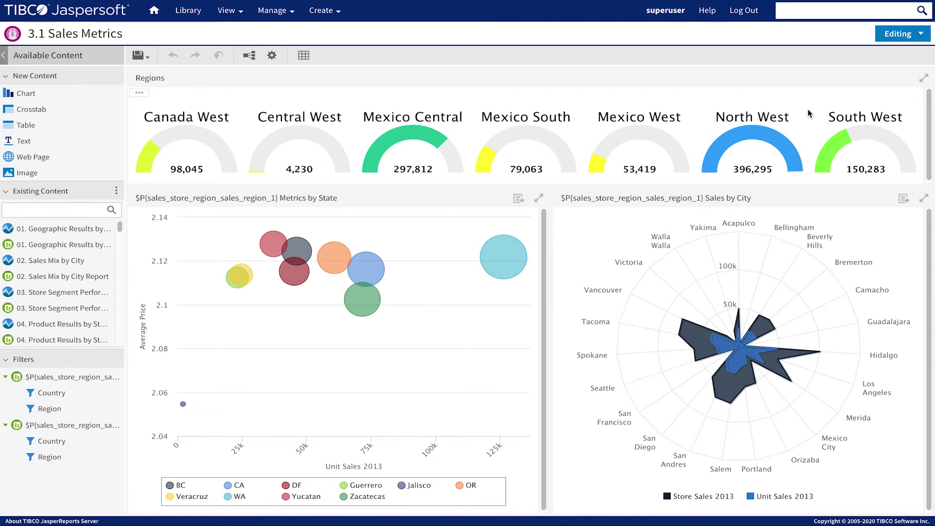
pyautogui.click(588, 219)
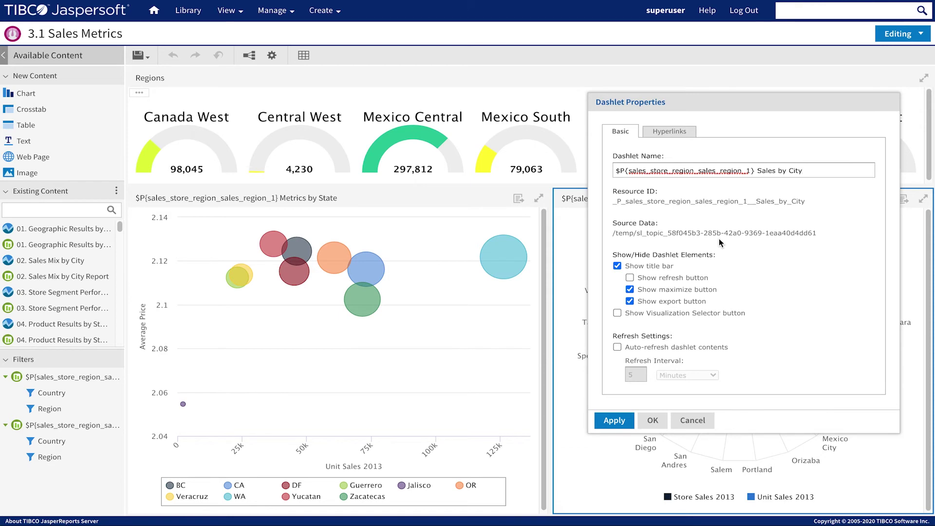
pyautogui.click(616, 313)
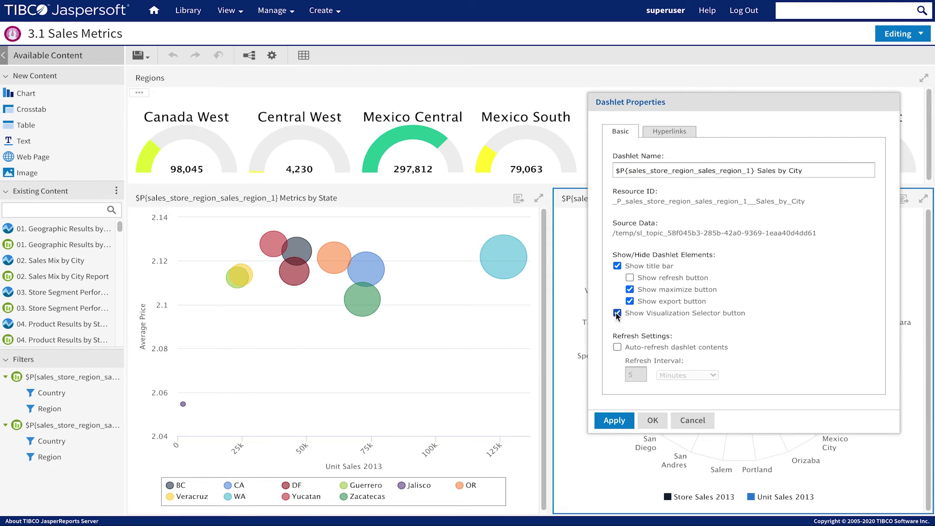
pyautogui.click(652, 418)
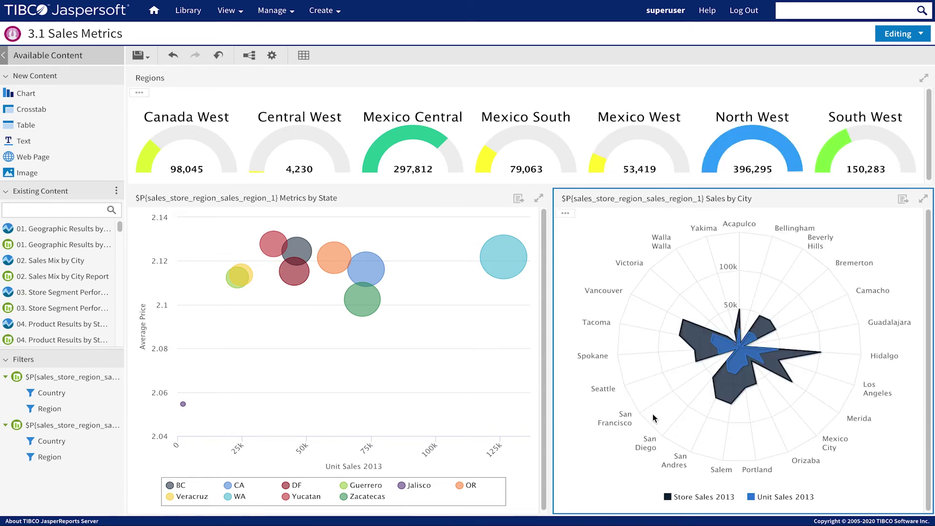
pyautogui.click(895, 33)
pyautogui.click(876, 71)
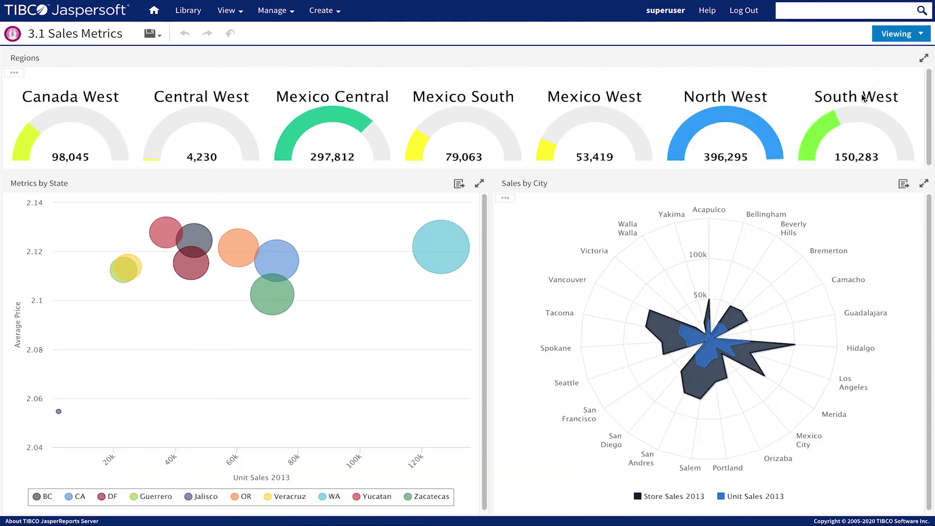
# Change the Sales by City dashlet's chart type to Spider Line.
pyautogui.click(505, 198)
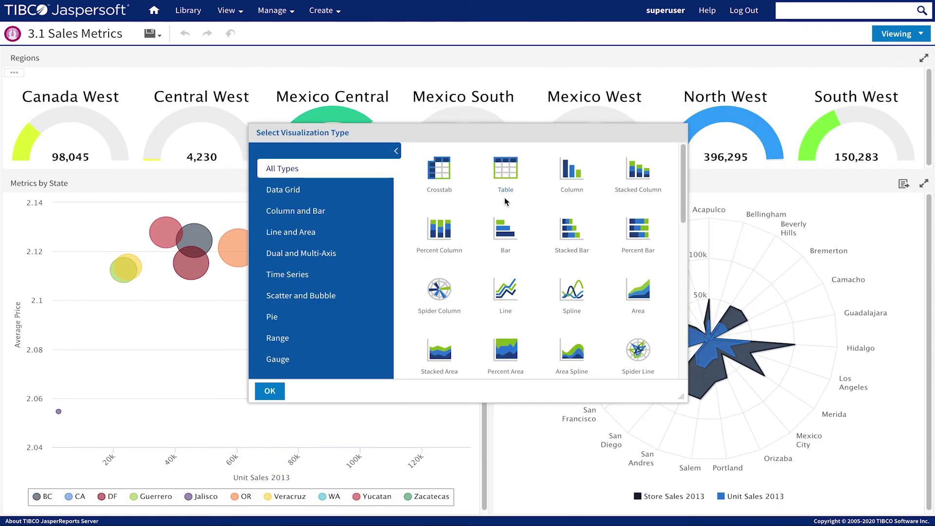
pyautogui.click(638, 350)
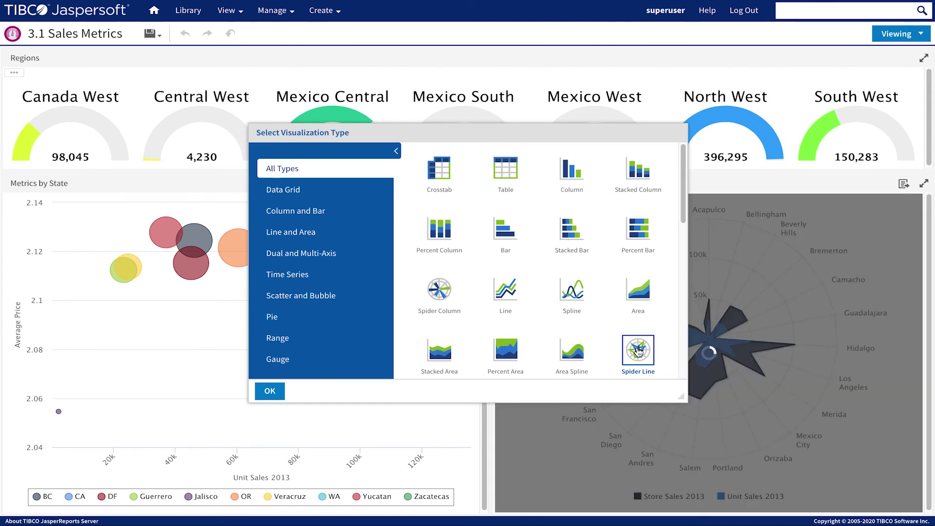
pyautogui.click(271, 392)
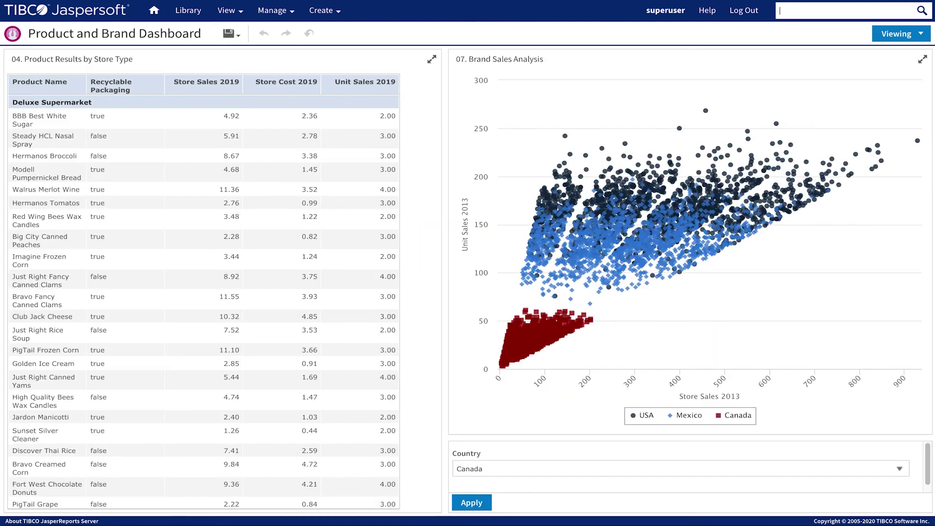
pyautogui.click(779, 11)
pyautogui.scroll(-10, 286, 137)
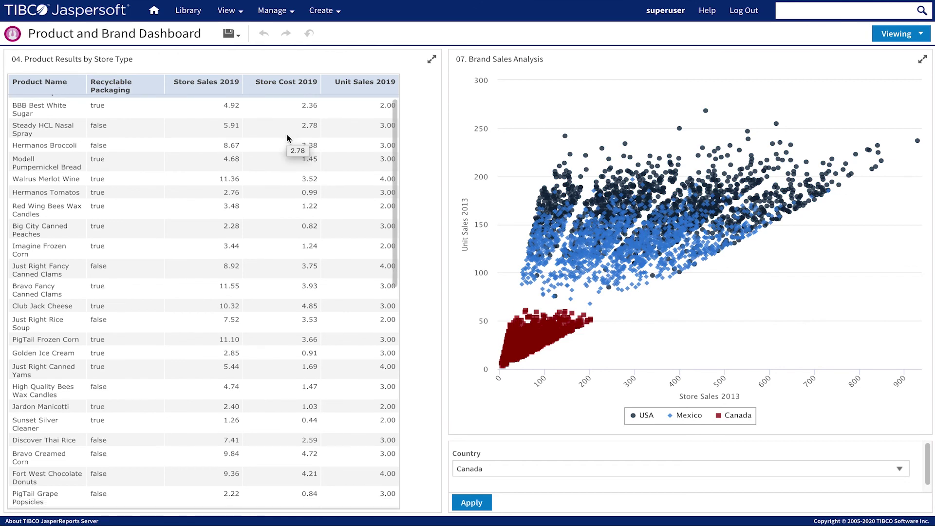
pyautogui.scroll(-15, 287, 139)
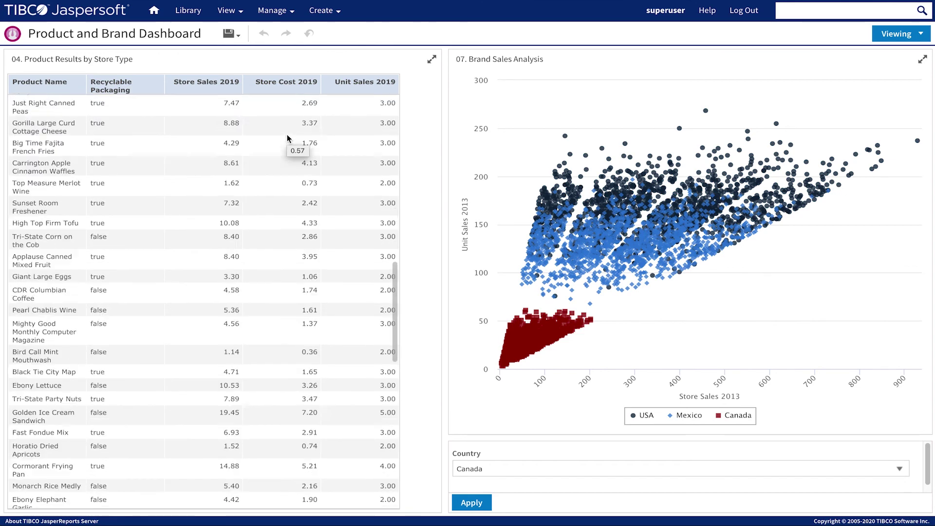
pyautogui.scroll(-15, 288, 135)
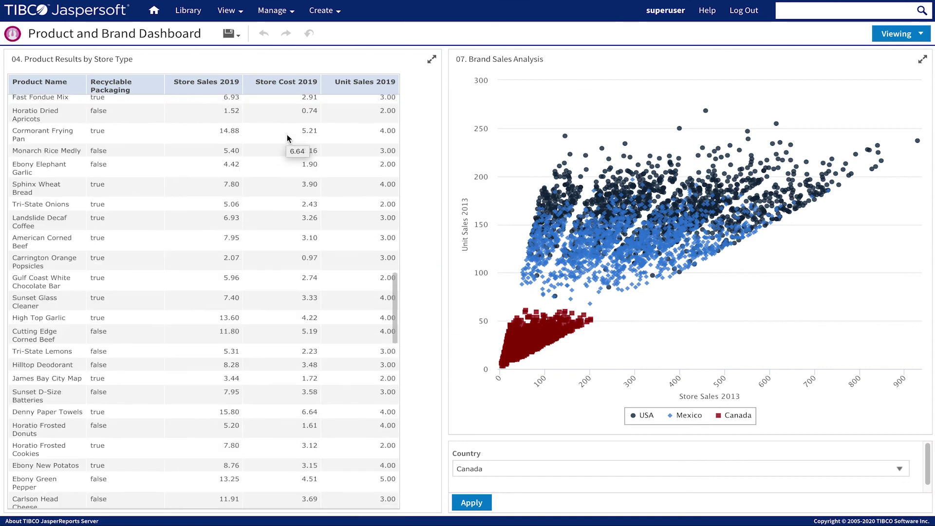